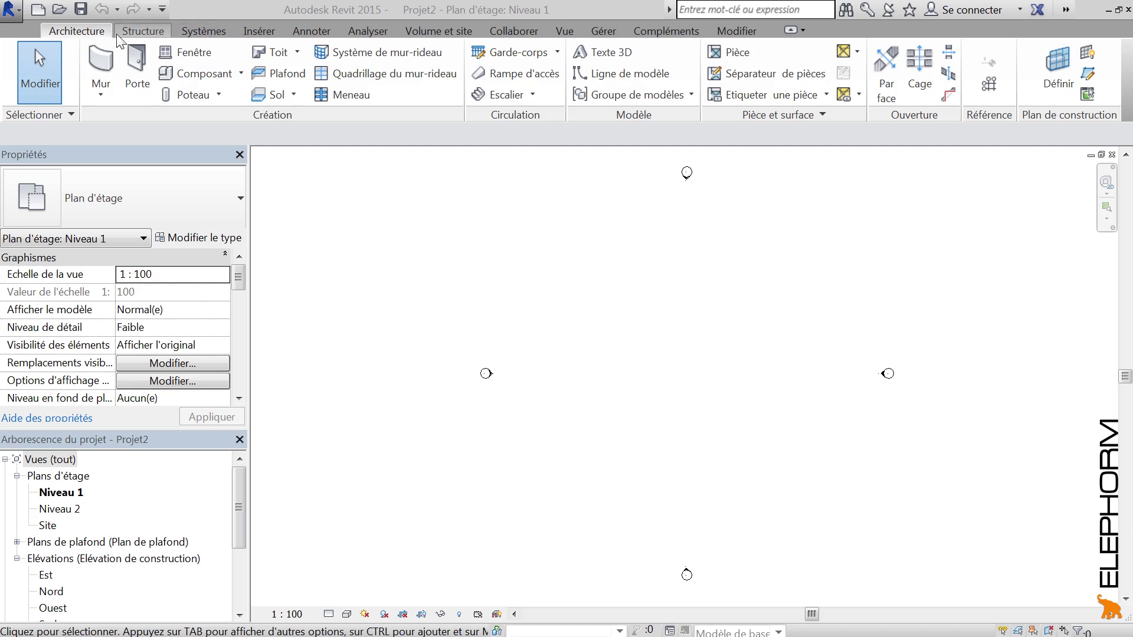
Examine the tools offered by the Architecture, Structure, Systèmes and Modifier tool sets, and return to the Architecture tools
click(137, 34)
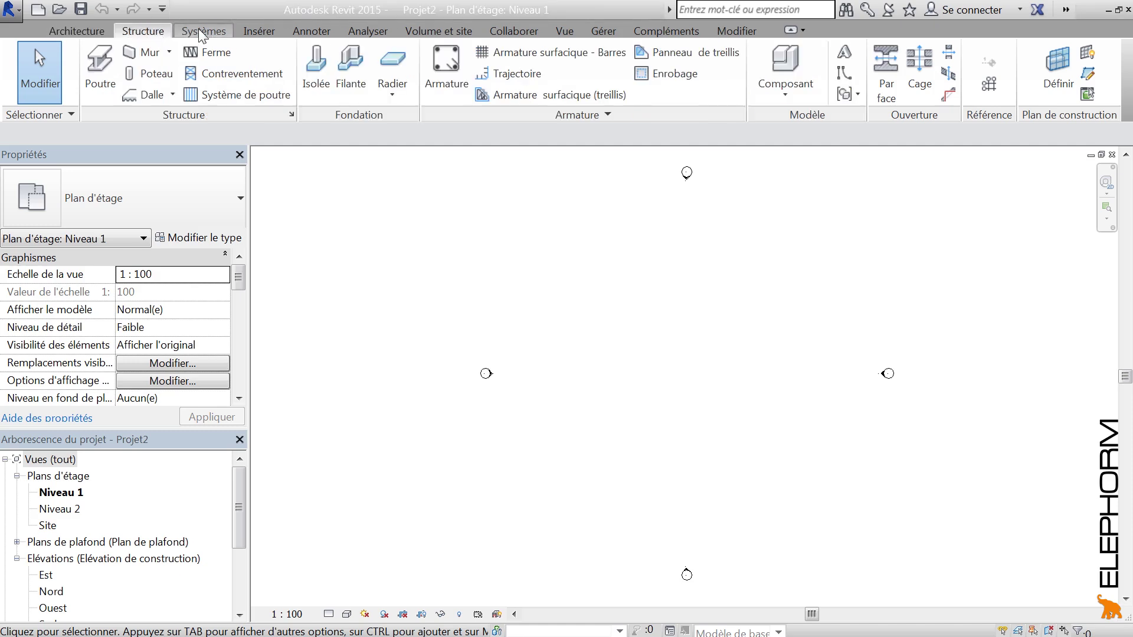
click(198, 30)
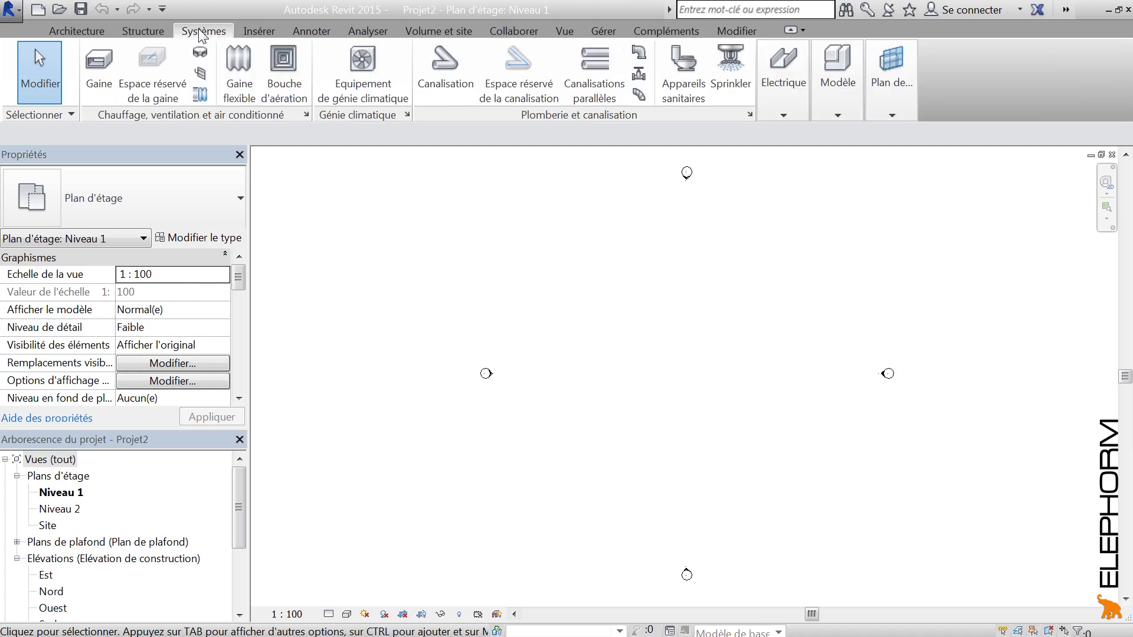
click(94, 38)
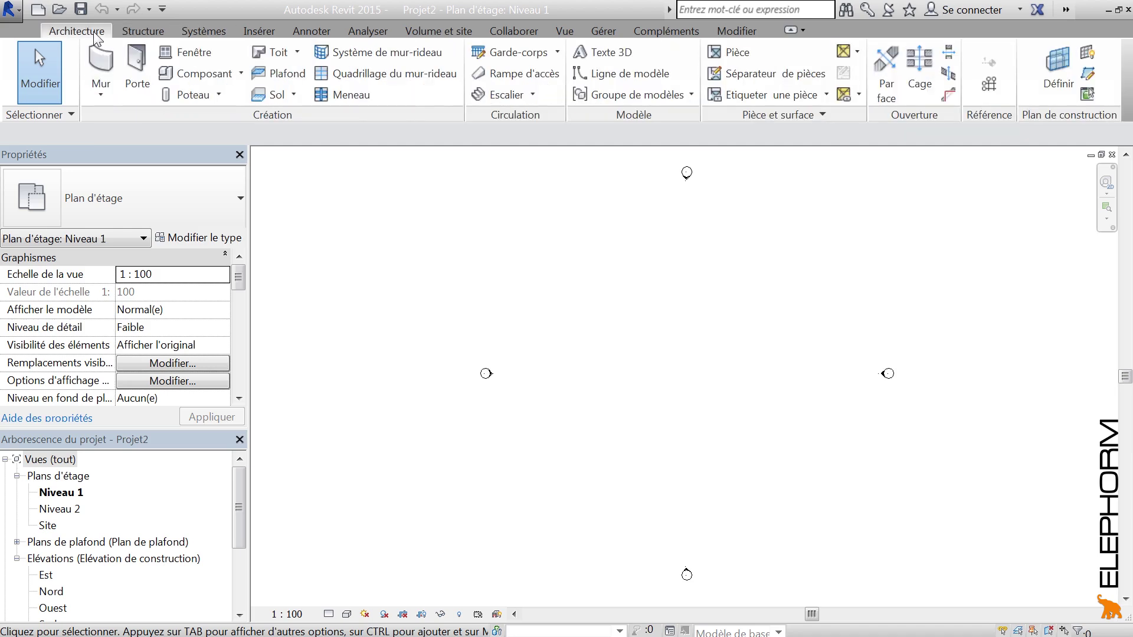
click(142, 34)
click(206, 36)
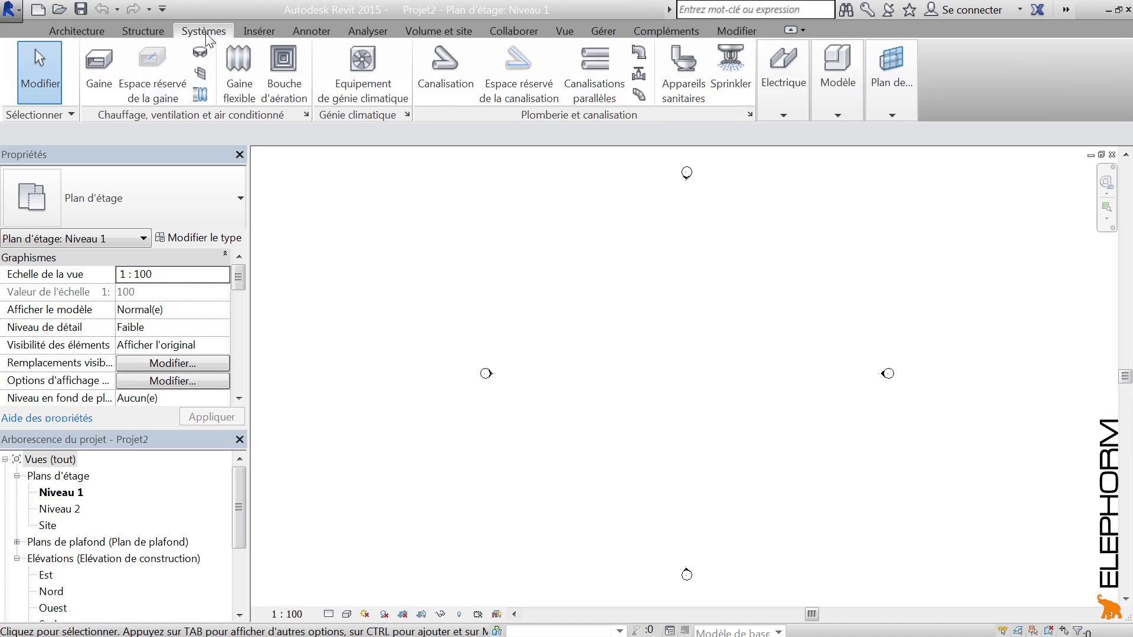
click(96, 36)
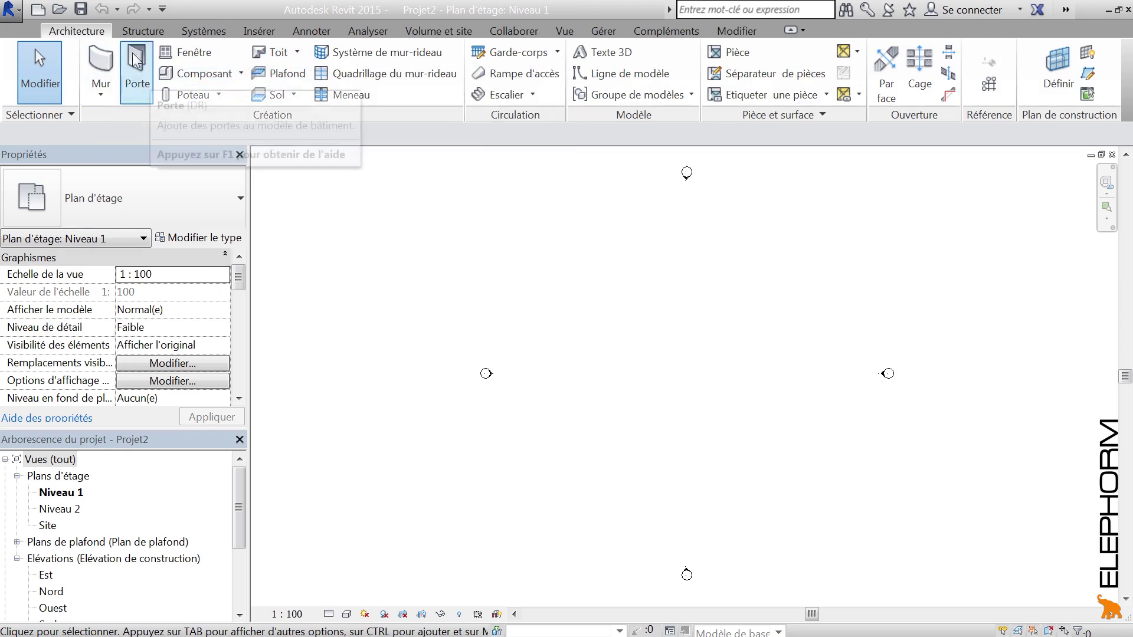
click(147, 35)
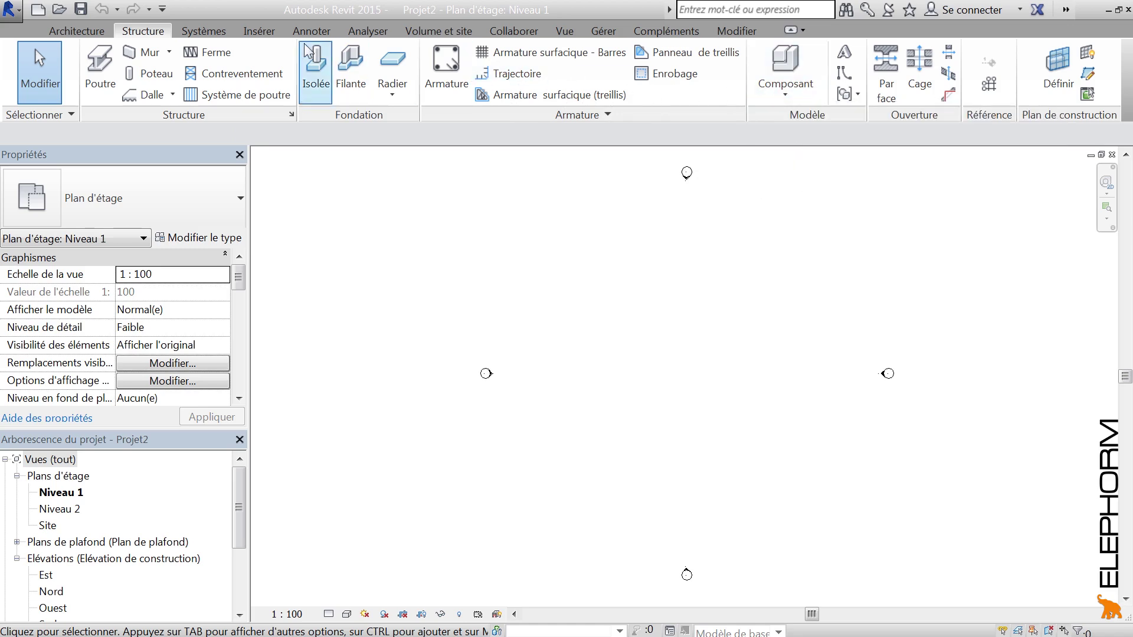
click(206, 36)
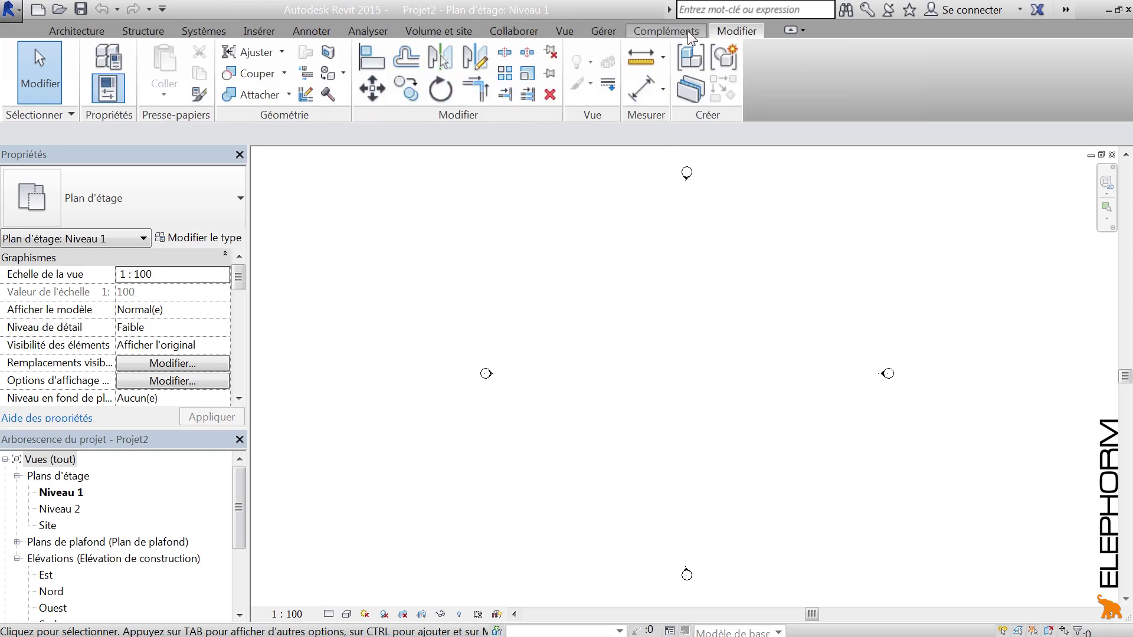
click(87, 34)
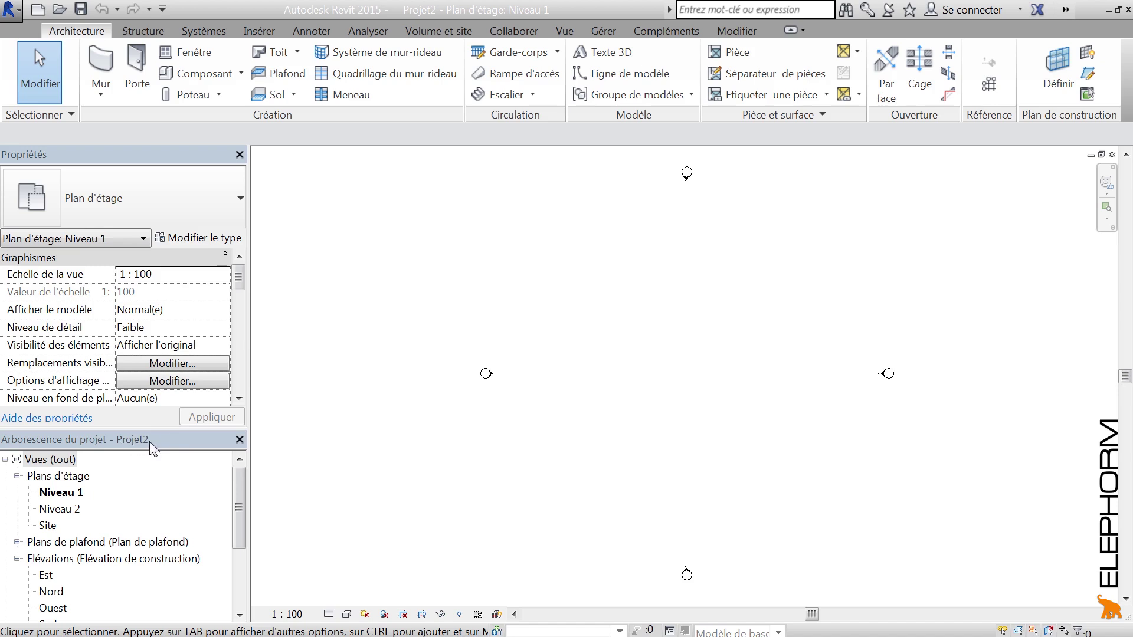
Collapse the Plans d'étage and Elévations branches in the project browser
click(292, 398)
mouse_move(239, 490)
mouse_down()
mouse_move(240, 527)
mouse_move(231, 483)
mouse_up()
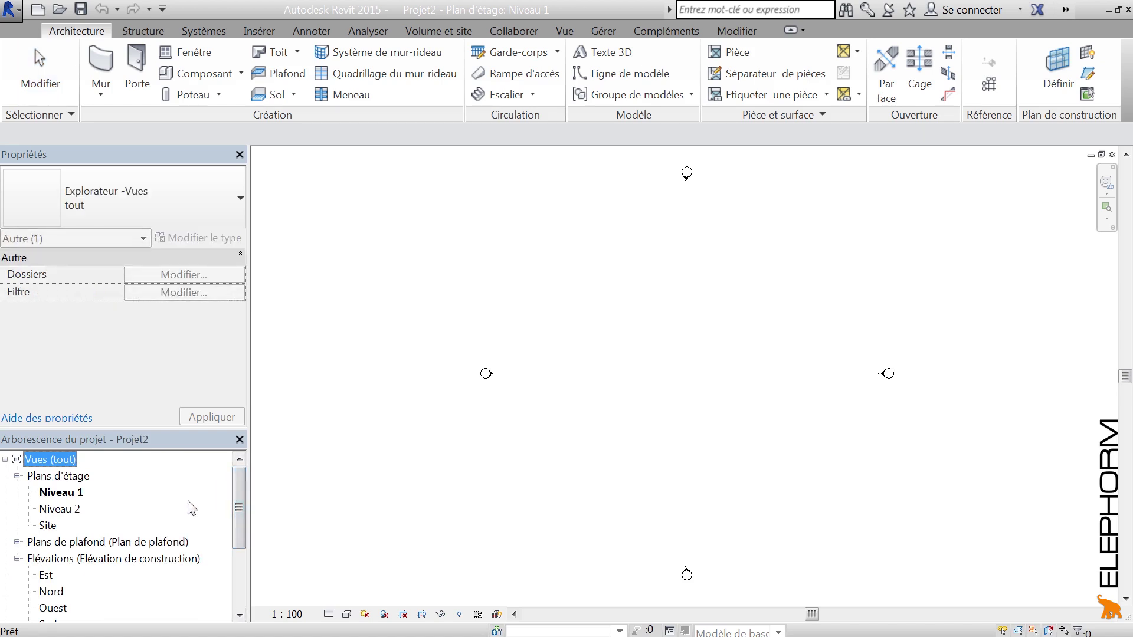
click(17, 476)
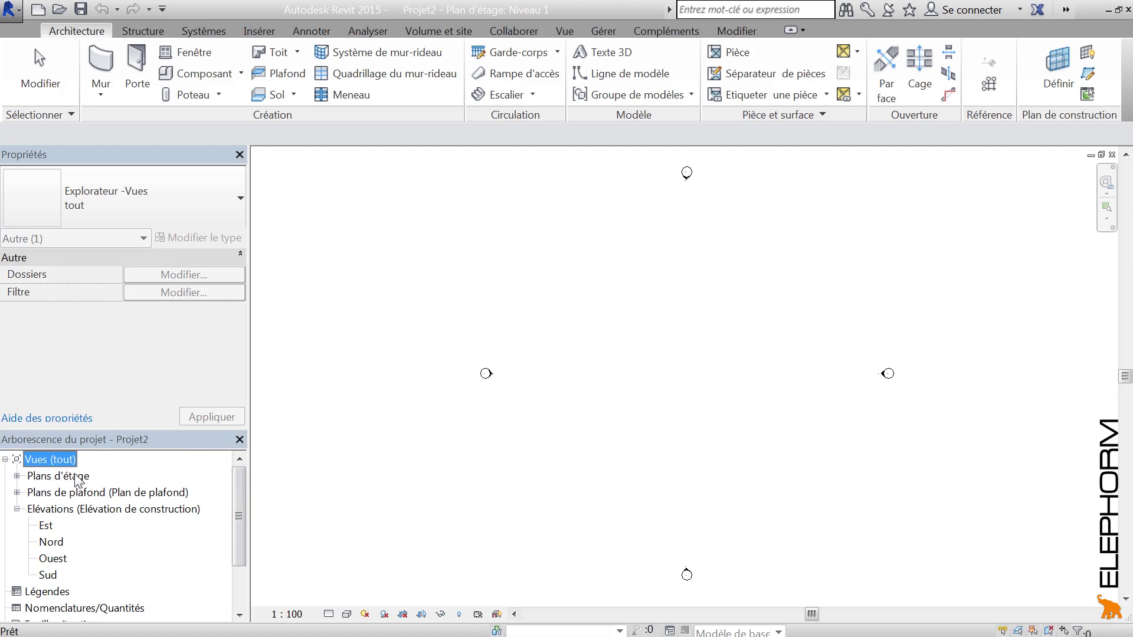
click(17, 510)
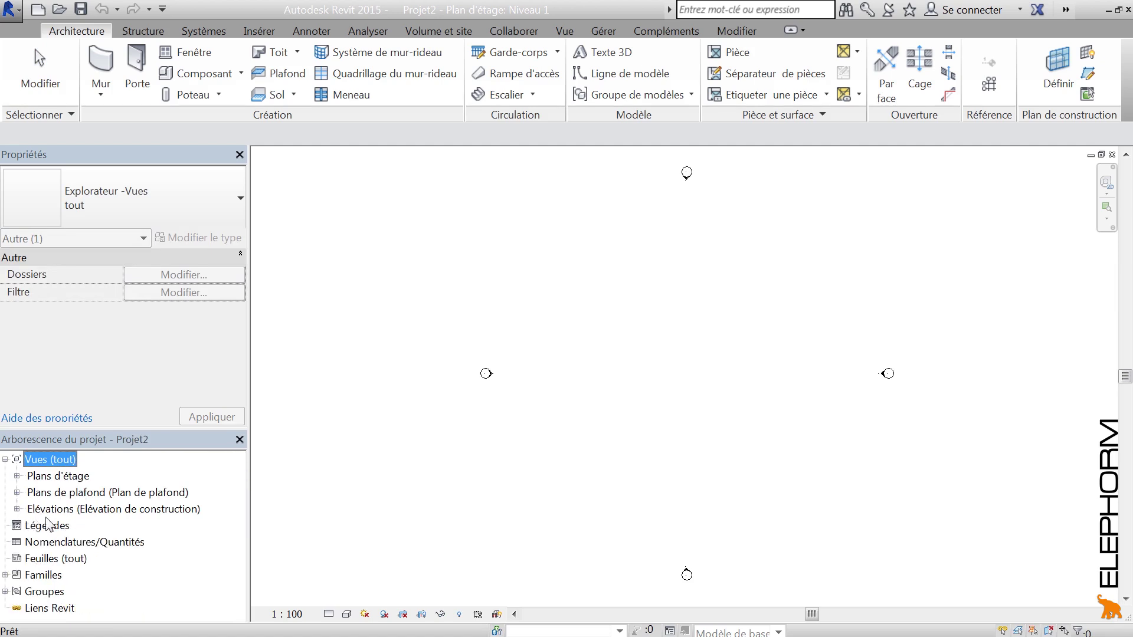
Expand the Plans d'étage branch, view the Niveau 2 floor plan and return to the Niveau 1 plan
double_click(67, 477)
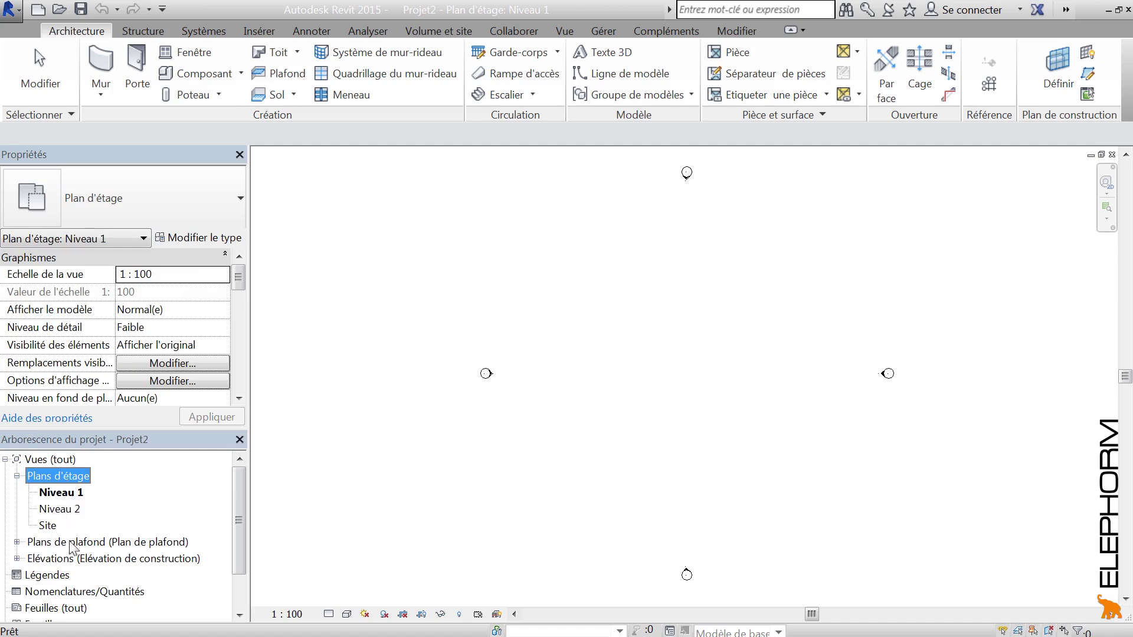
click(57, 499)
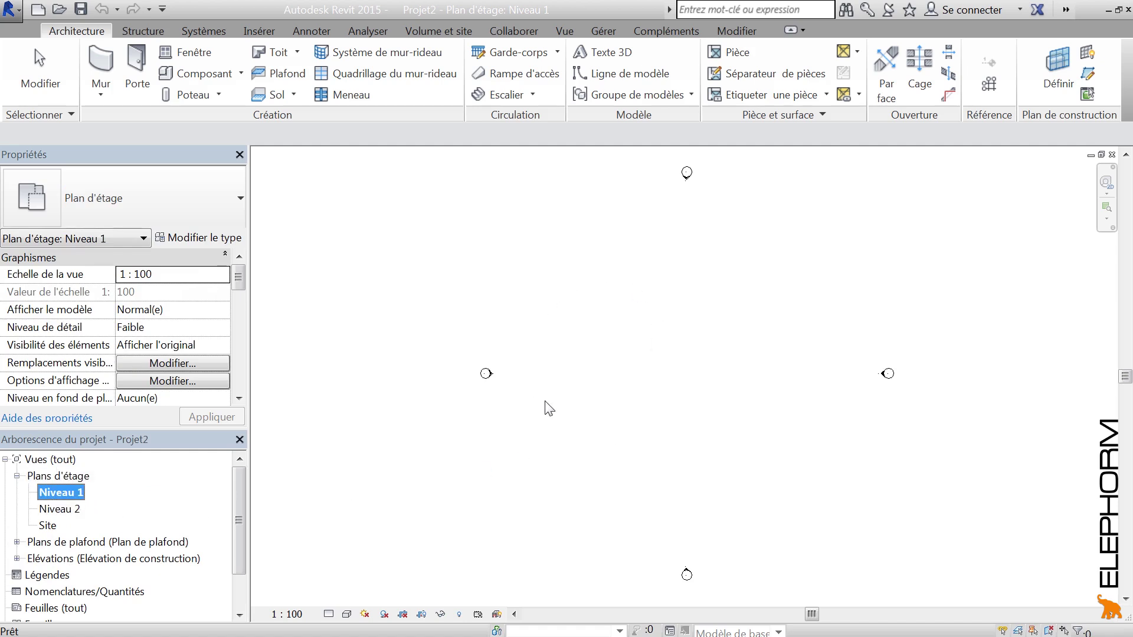
click(701, 371)
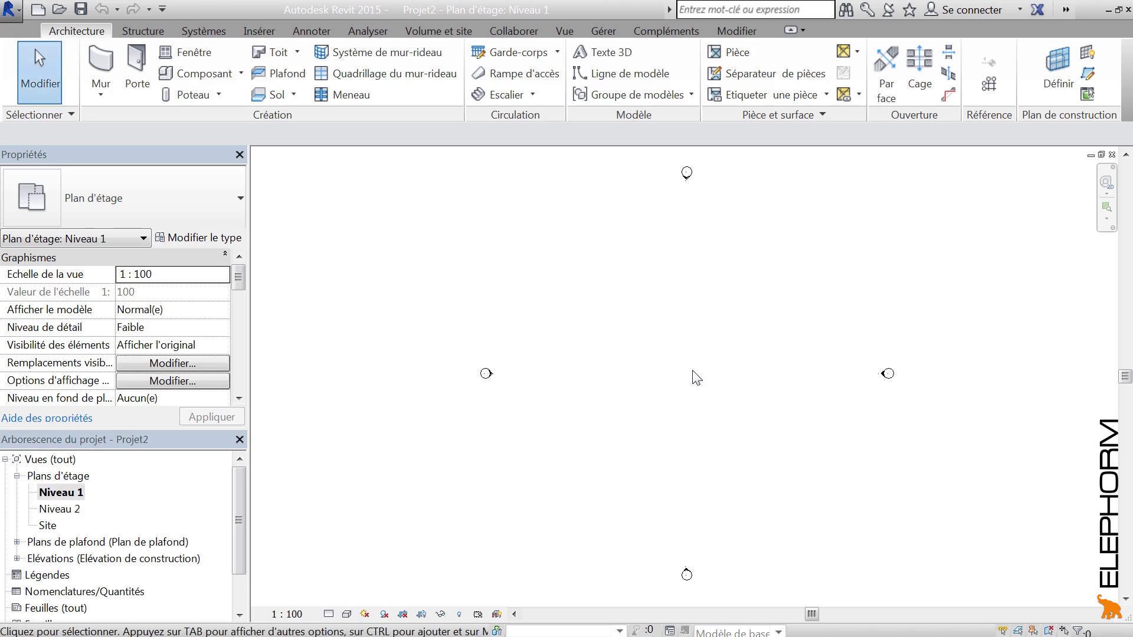
double_click(59, 509)
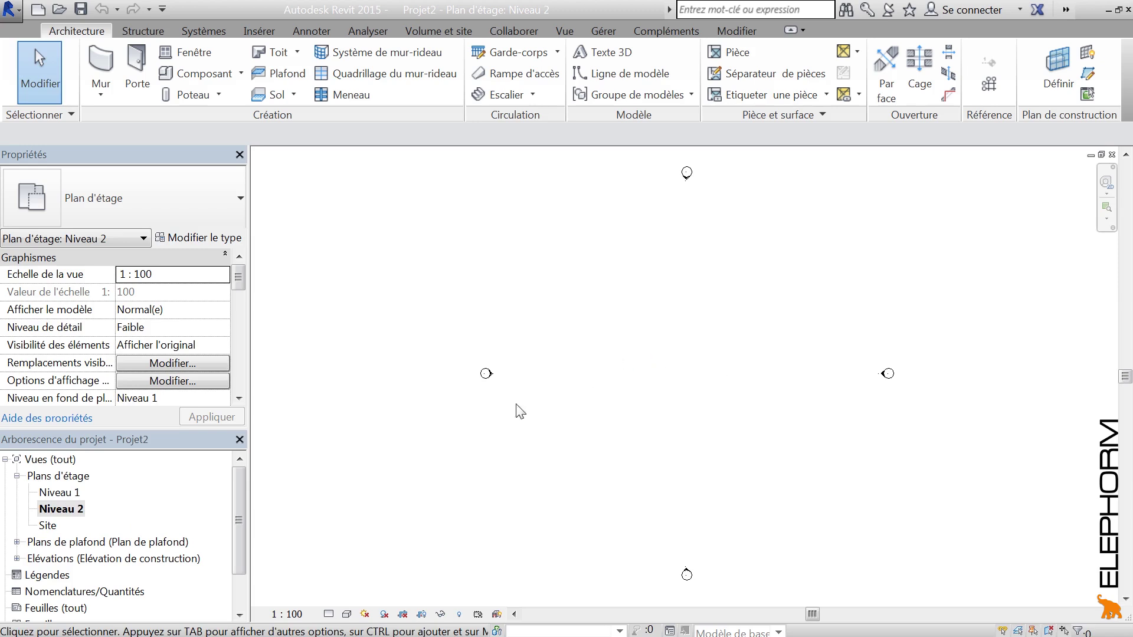
double_click(65, 495)
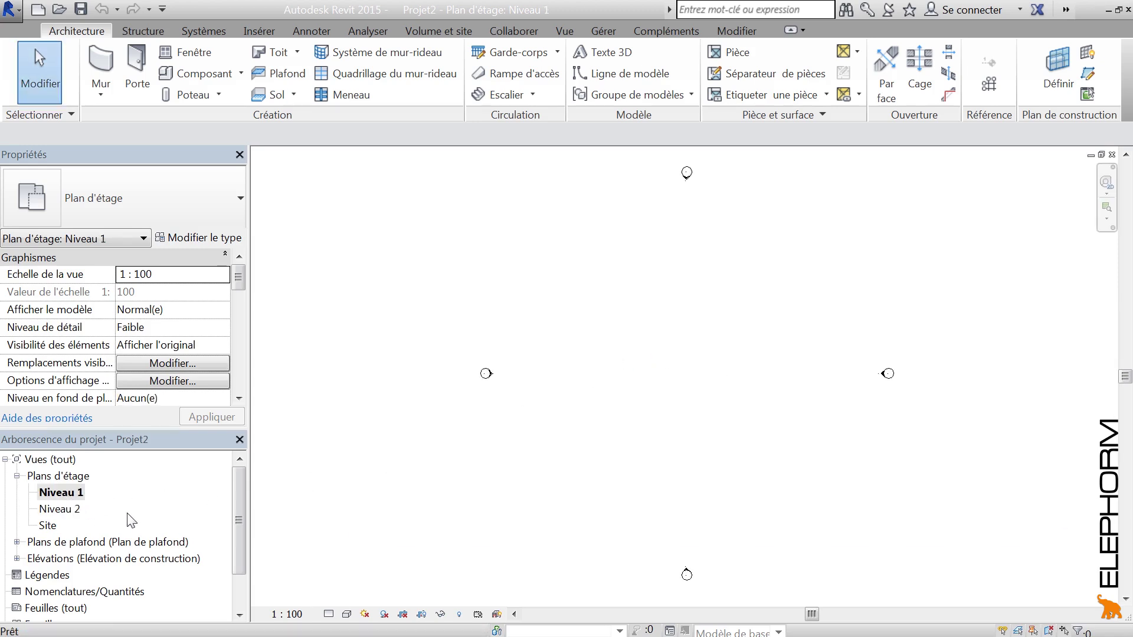
Expand the Elévations branch, view the Sud elevation and return to the Niveau 1 floor plan
double_click(59, 559)
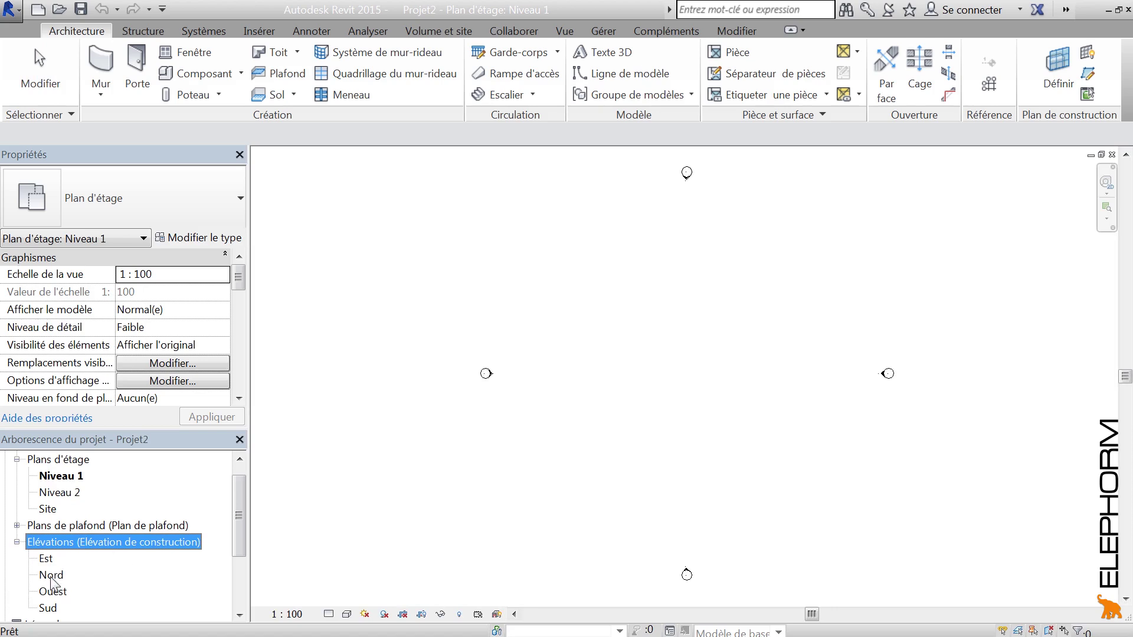
double_click(49, 610)
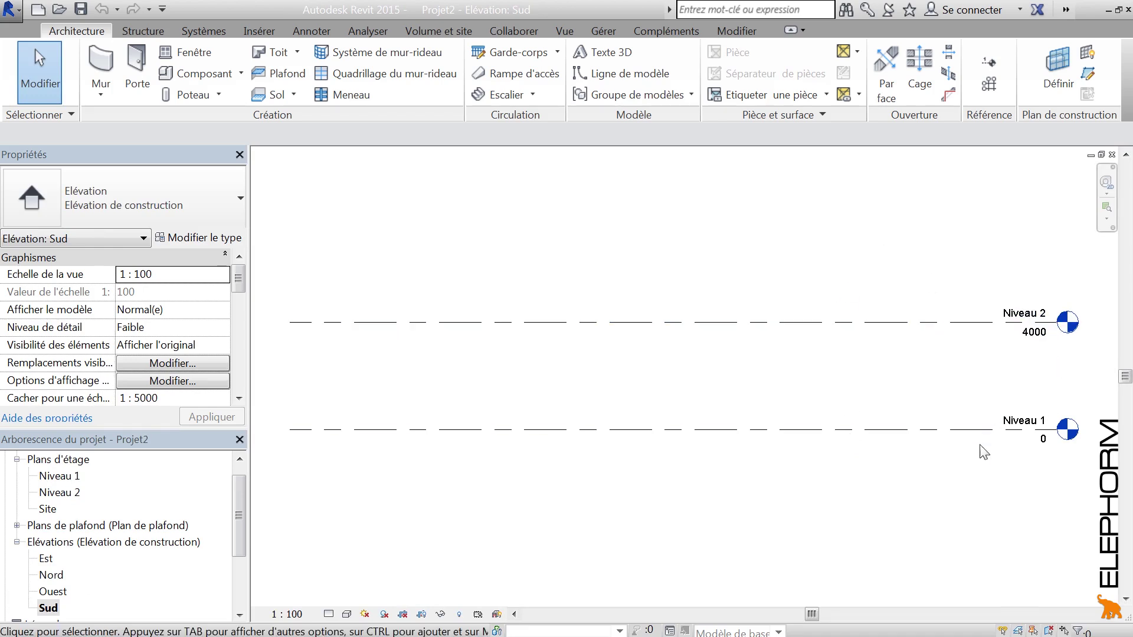
double_click(64, 478)
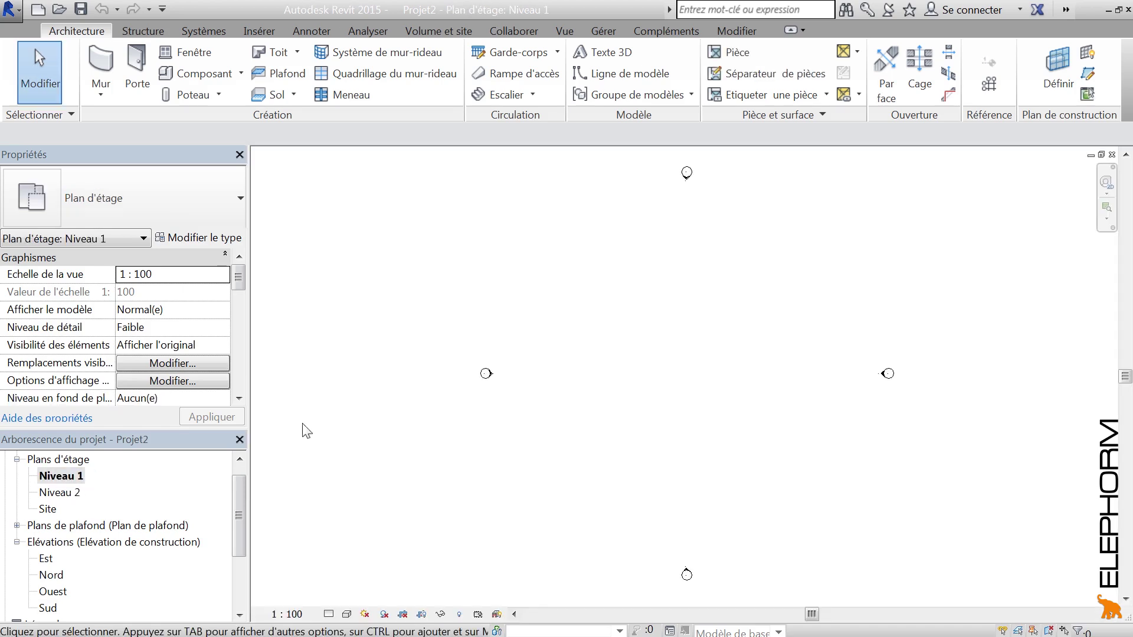
Collapse the Elévations and Plans d'étage branches, and look through the Familles categories before collapsing them too
click(17, 542)
click(17, 459)
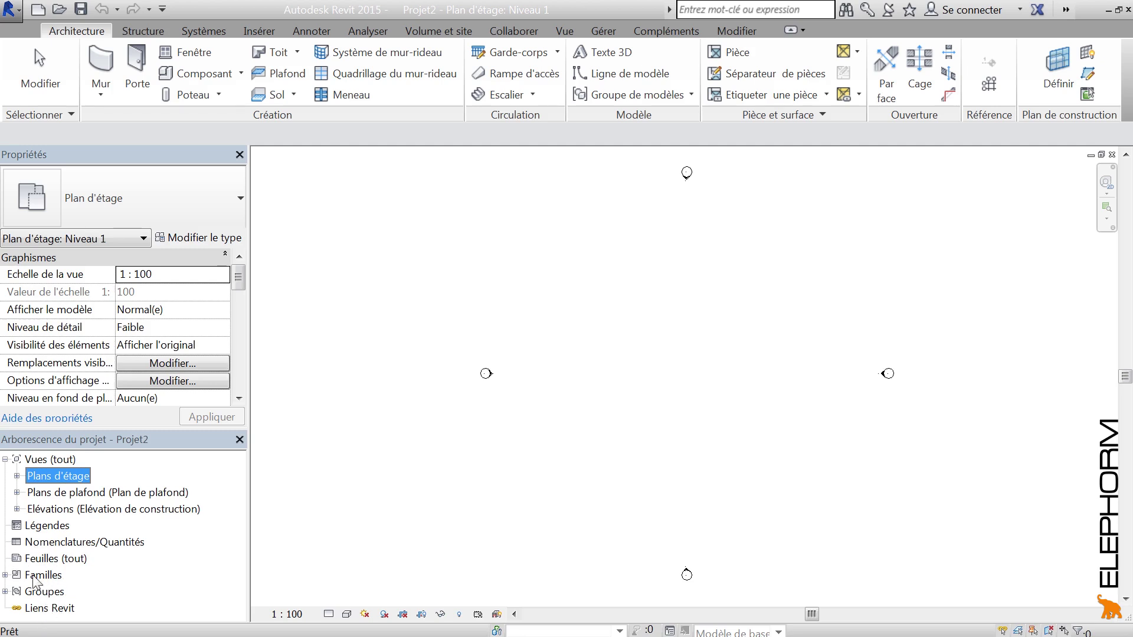
click(5, 576)
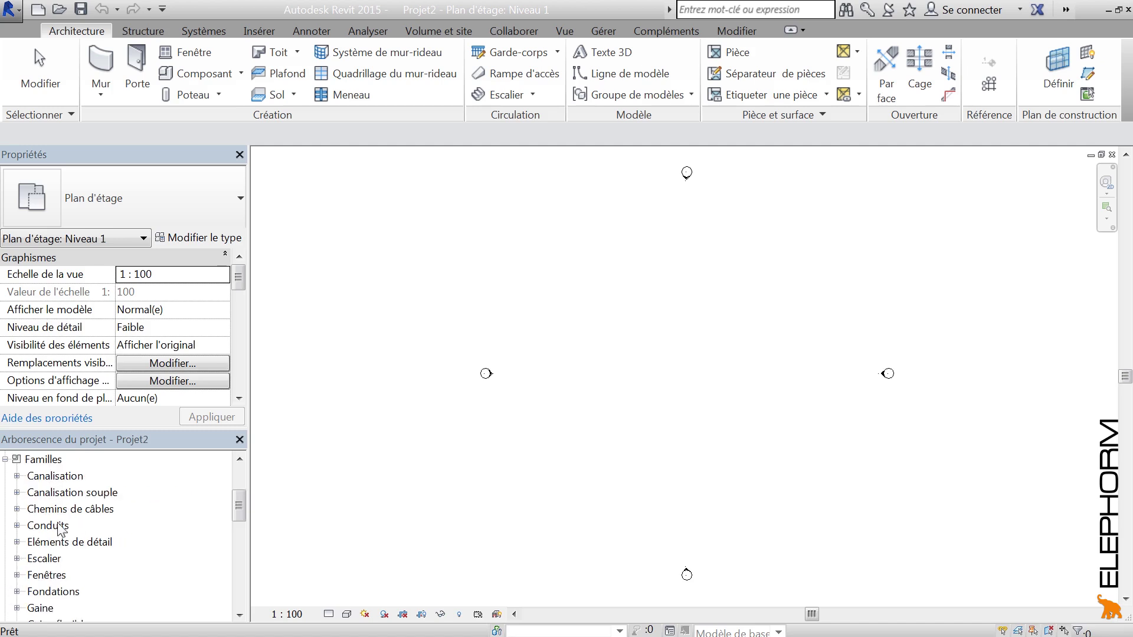
click(5, 460)
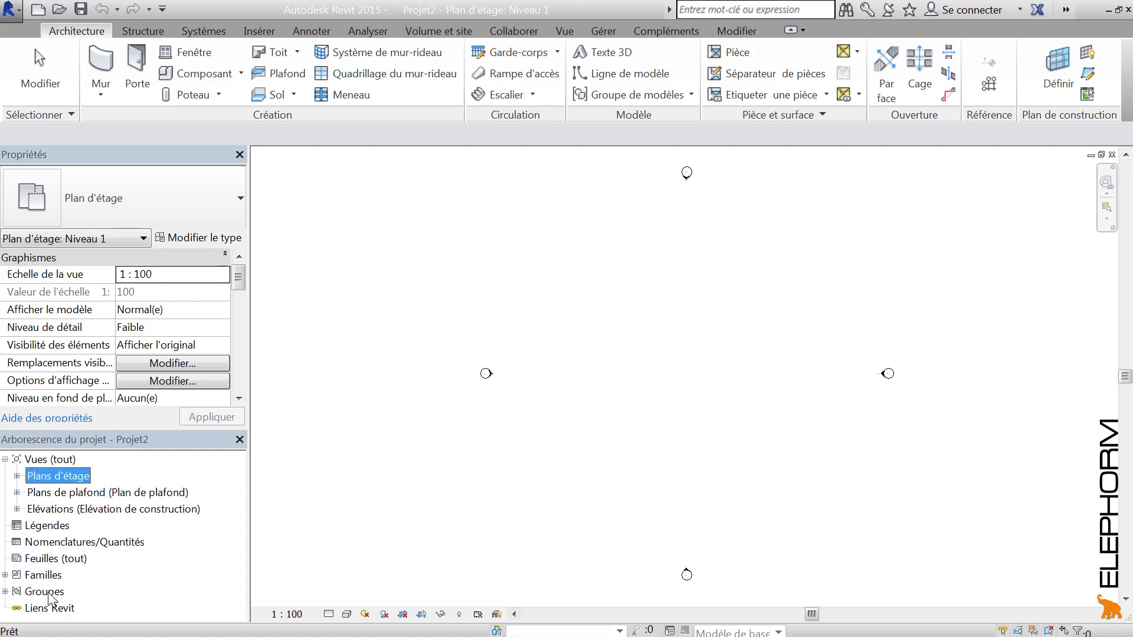
click(142, 439)
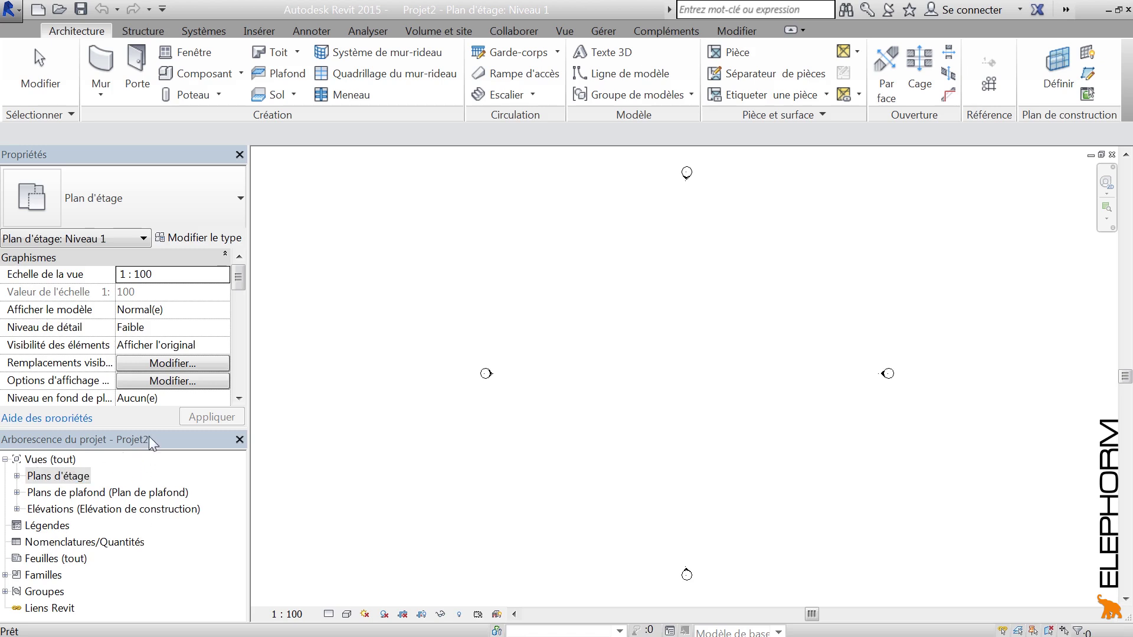
Close the project browser and restore it through the user interface display options
click(240, 440)
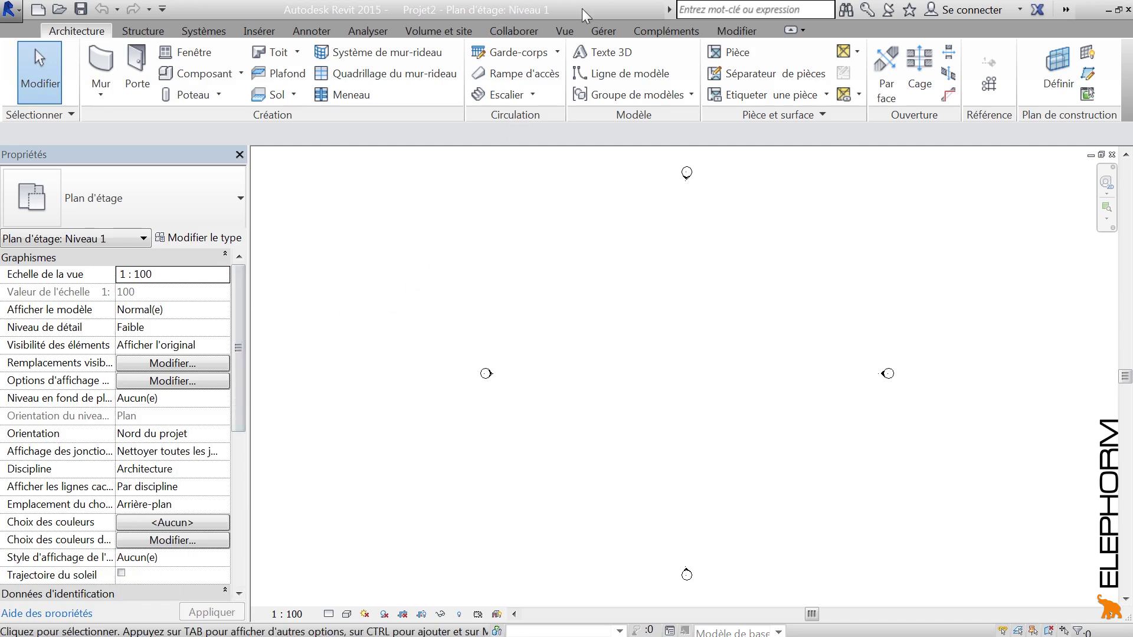
click(566, 29)
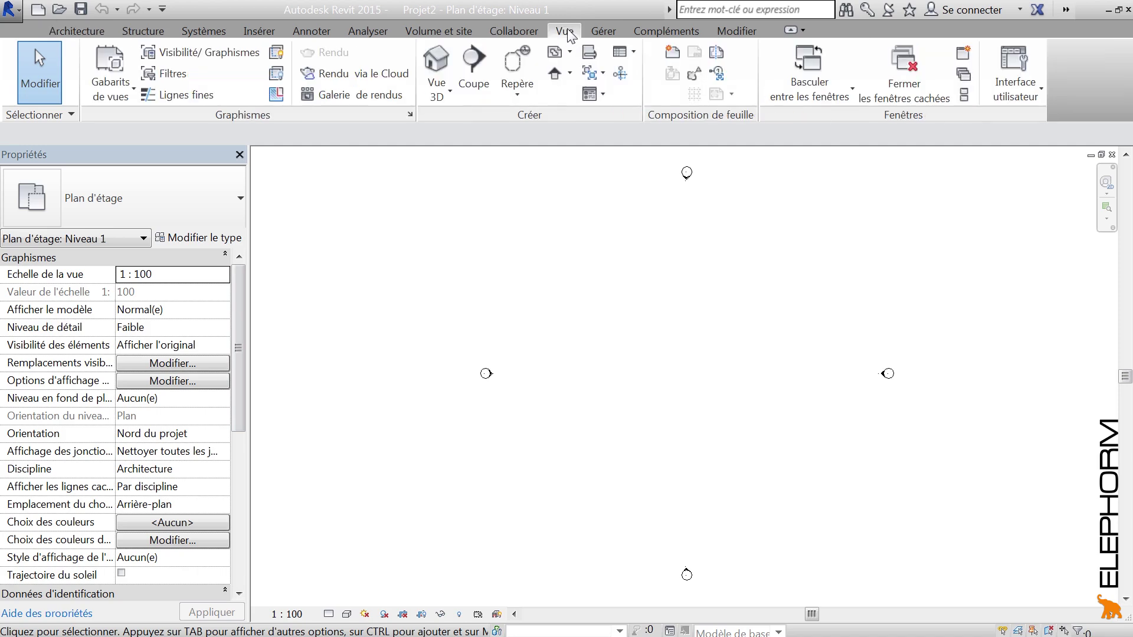
click(1035, 89)
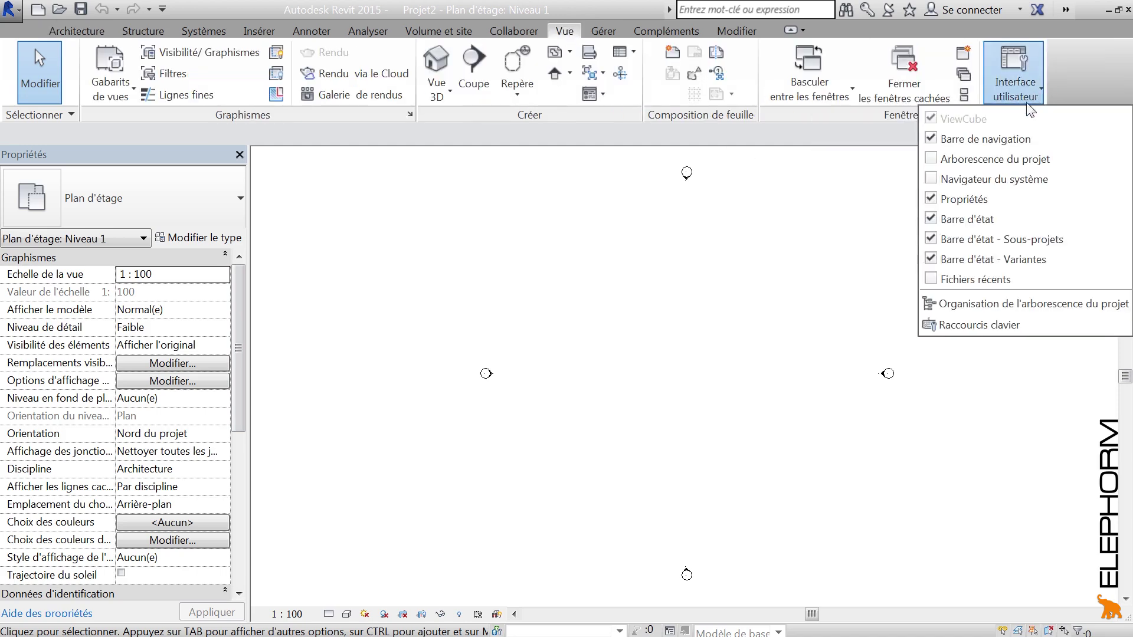
click(933, 162)
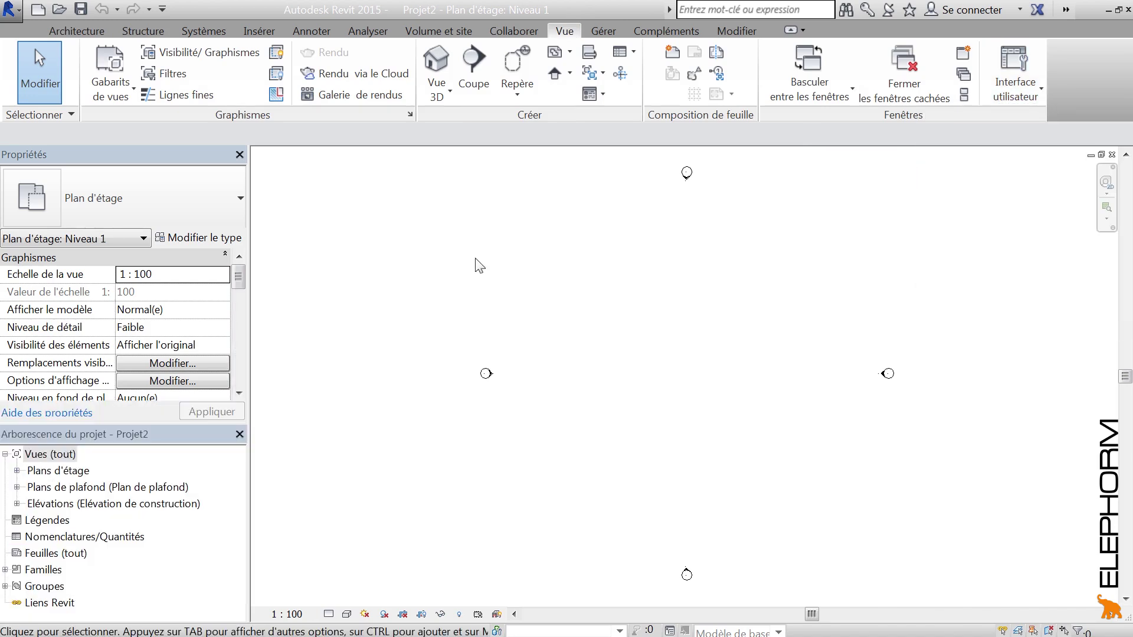
Close the Properties palette, restore it through the user interface display options, and look through the floor plan's properties
click(240, 155)
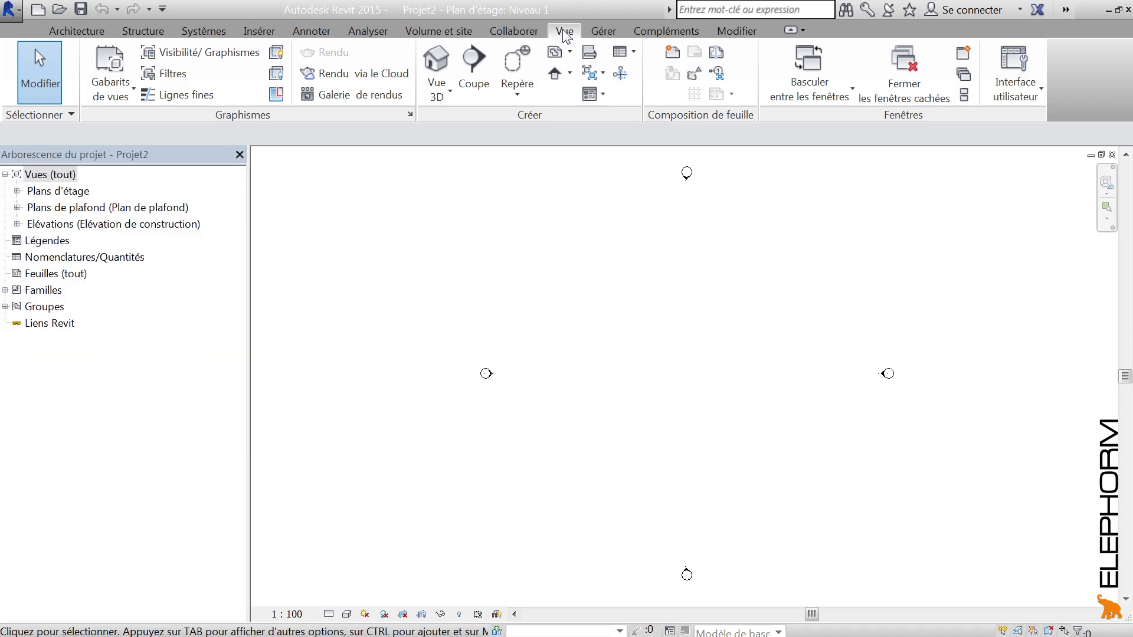
click(1038, 93)
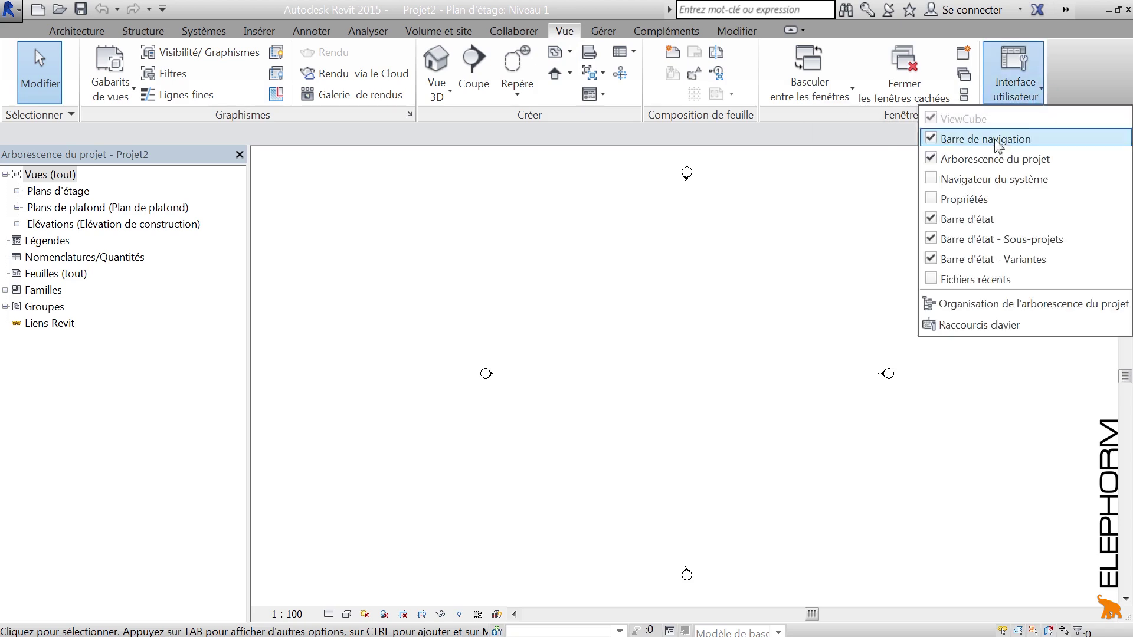
click(935, 199)
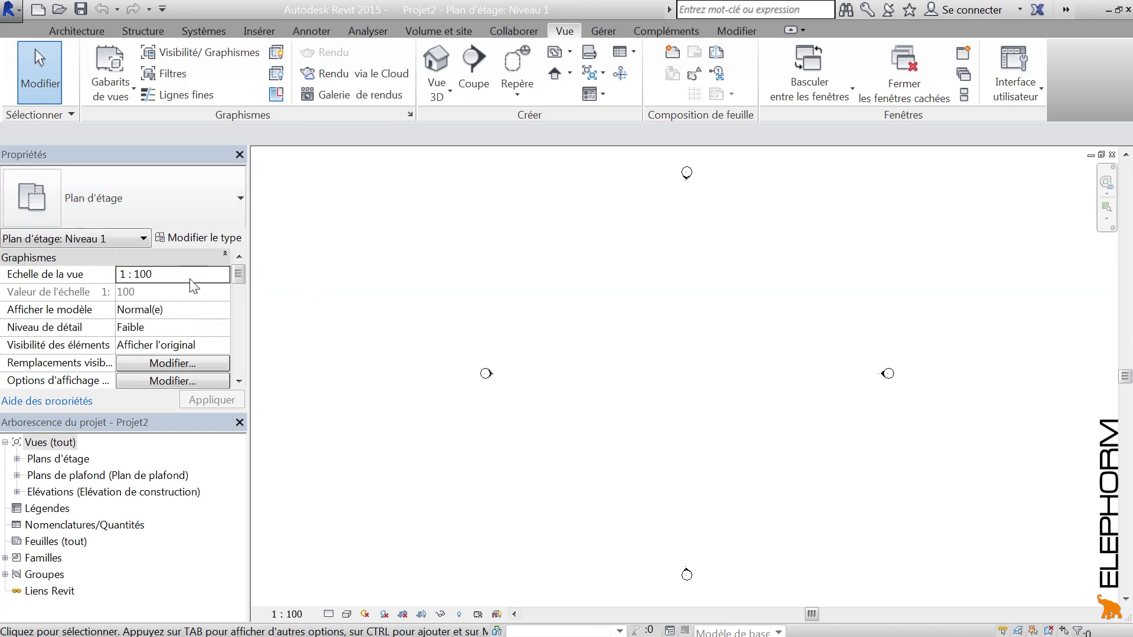
mouse_move(239, 278)
mouse_down()
mouse_move(242, 367)
mouse_move(244, 277)
mouse_up()
mouse_move(238, 278)
mouse_down()
mouse_move(239, 367)
mouse_move(236, 274)
mouse_up()
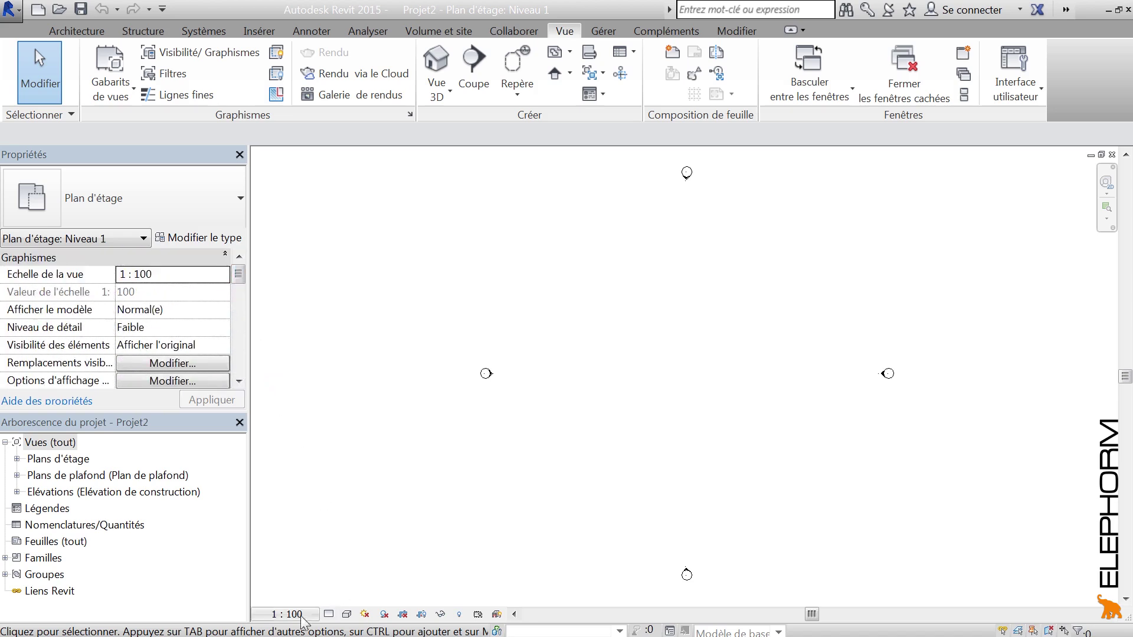